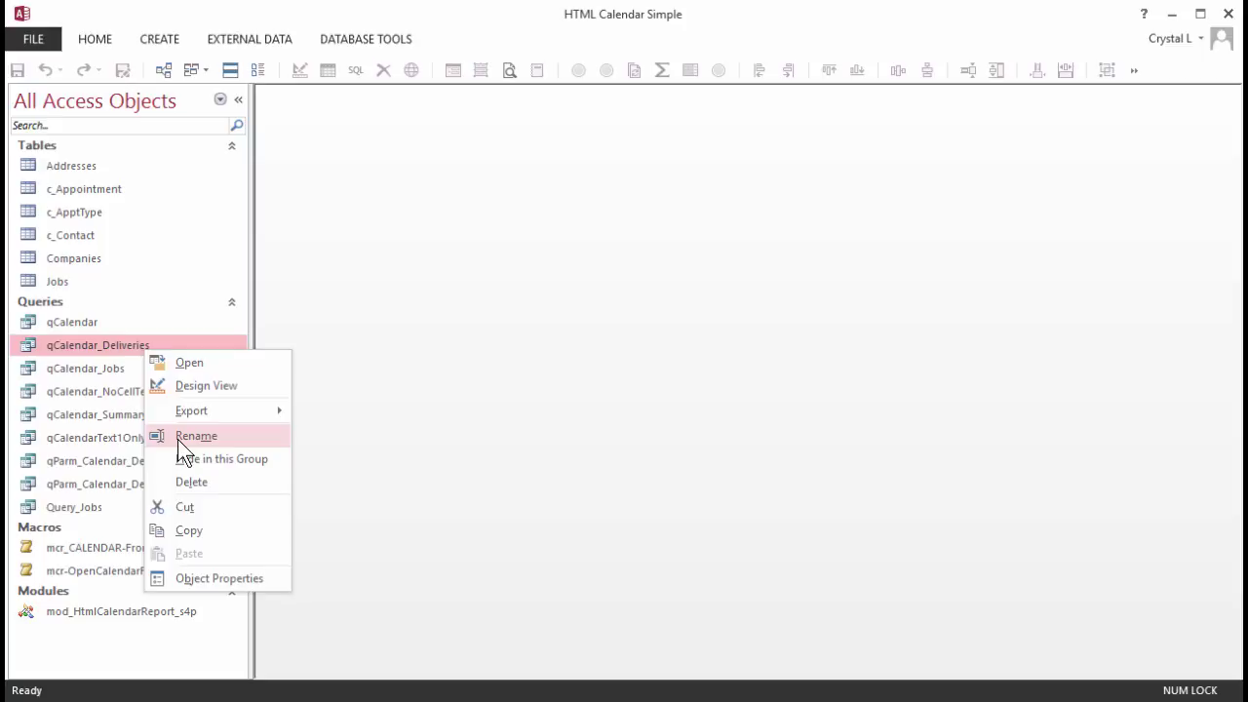
# Copy the name of the qCalendar_Deliveries query without renaming it
pyautogui.click(178, 439)
pyautogui.hotkey('ctrl', 'c')
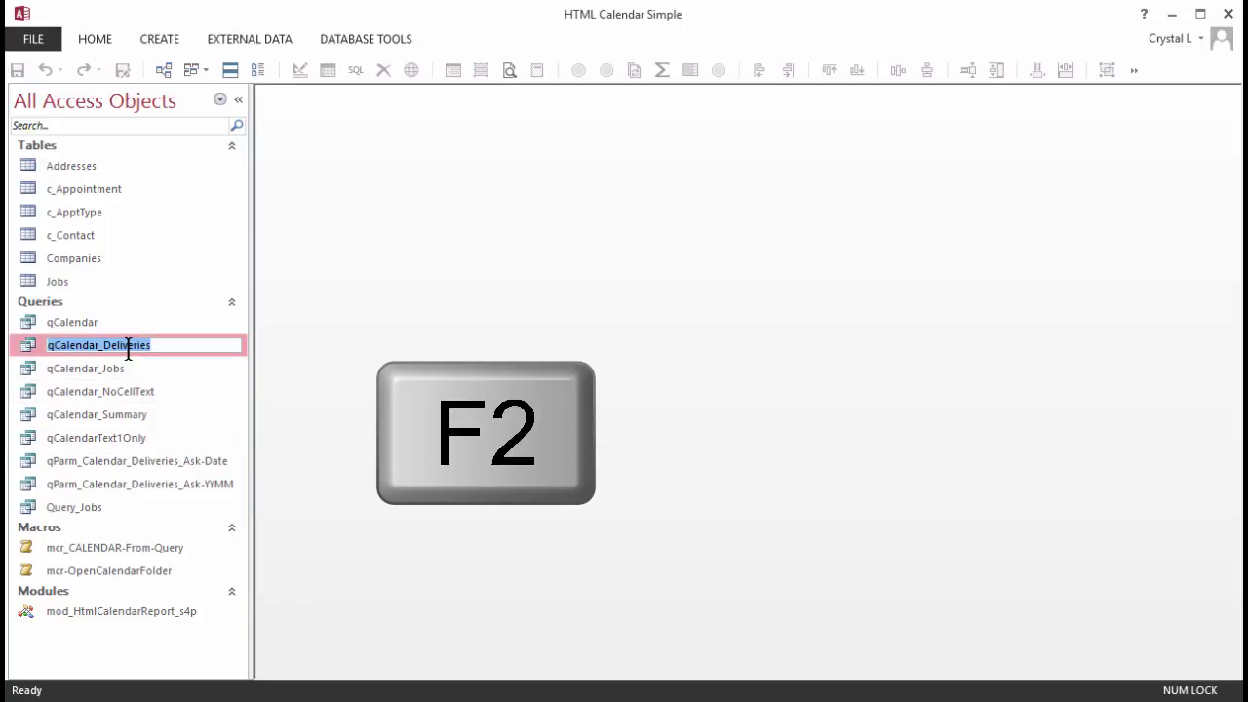
pyautogui.rightClick(128, 349)
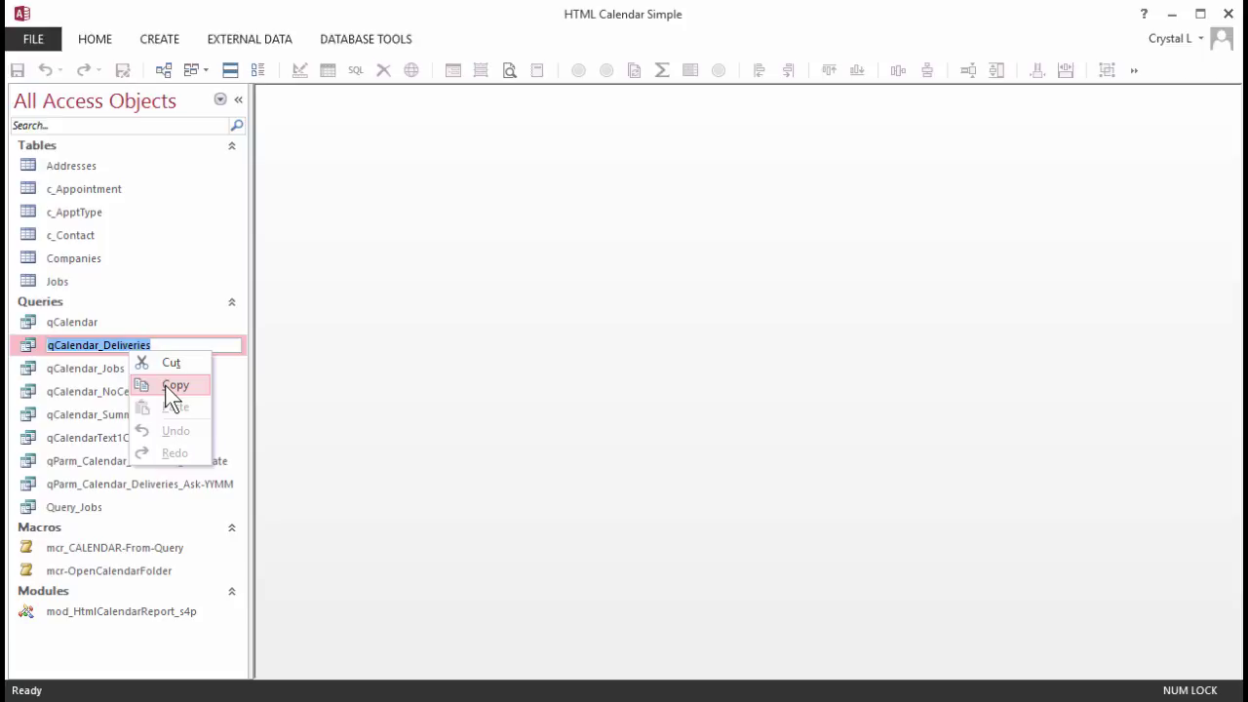
pyautogui.press('Escape')
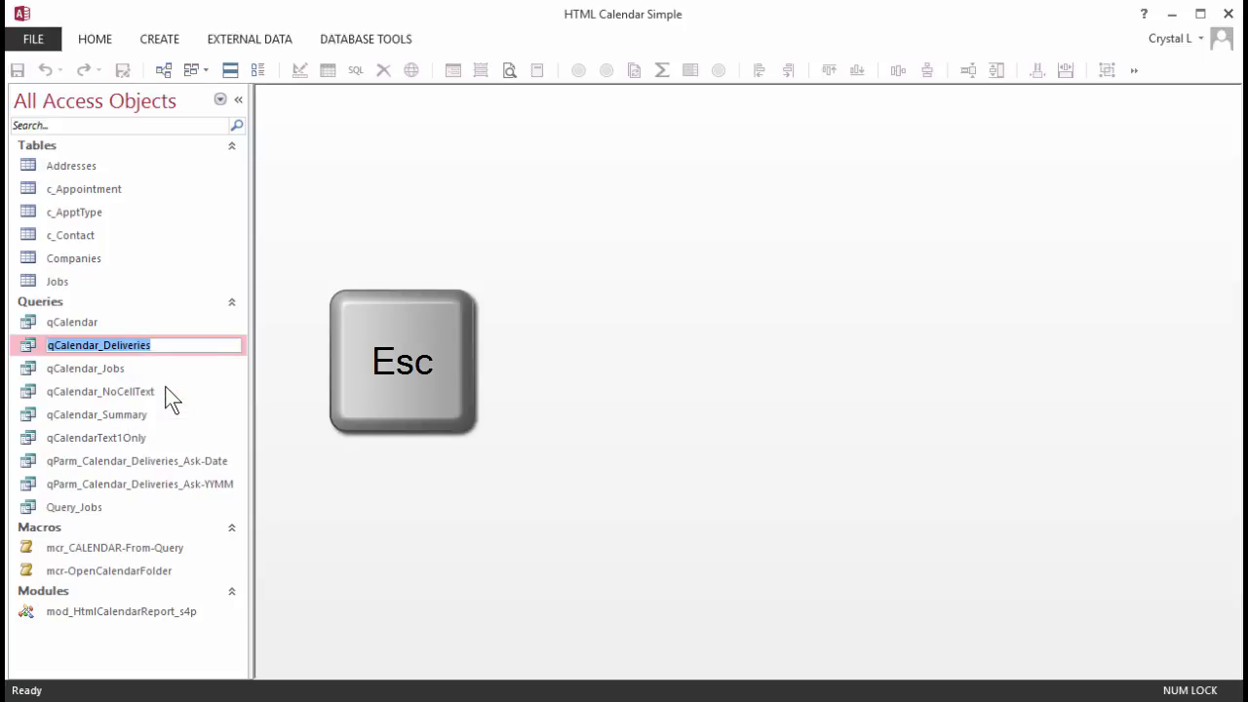
# Run the mcr_CALENDAR-From-Query macro to create a calendar from the qCalendar_Deliveries query
pyautogui.click(134, 546)
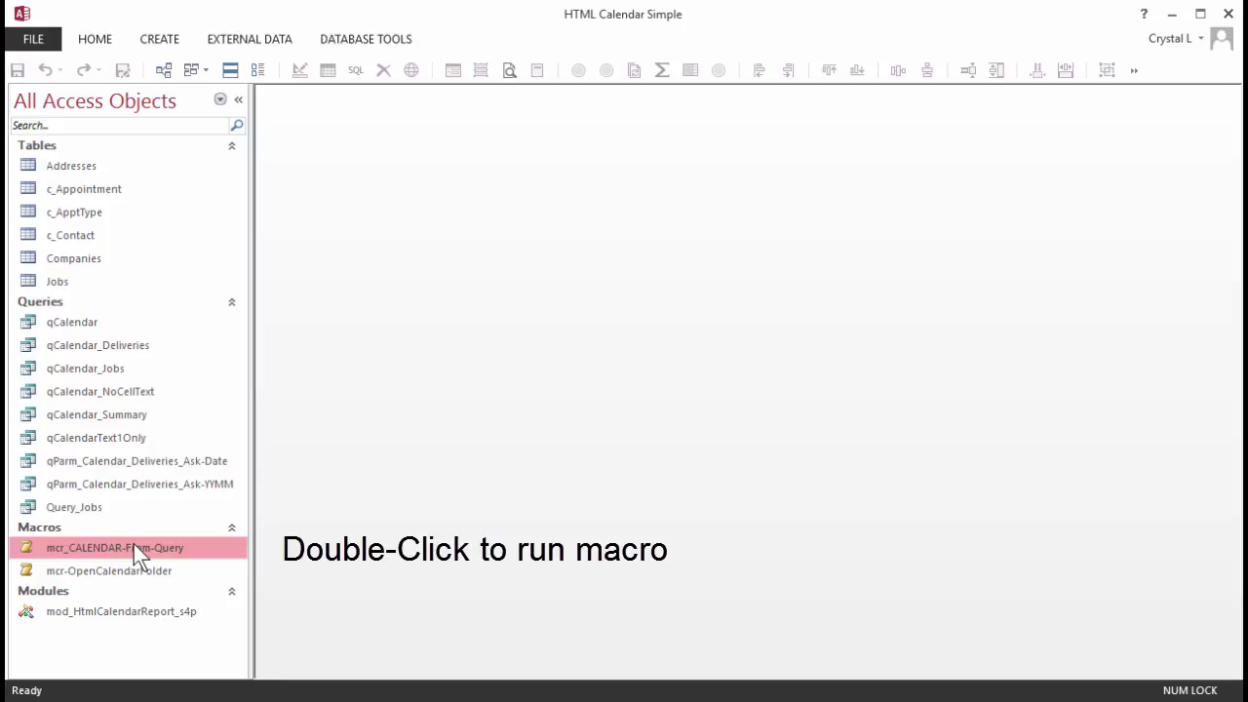
pyautogui.doubleClick(134, 546)
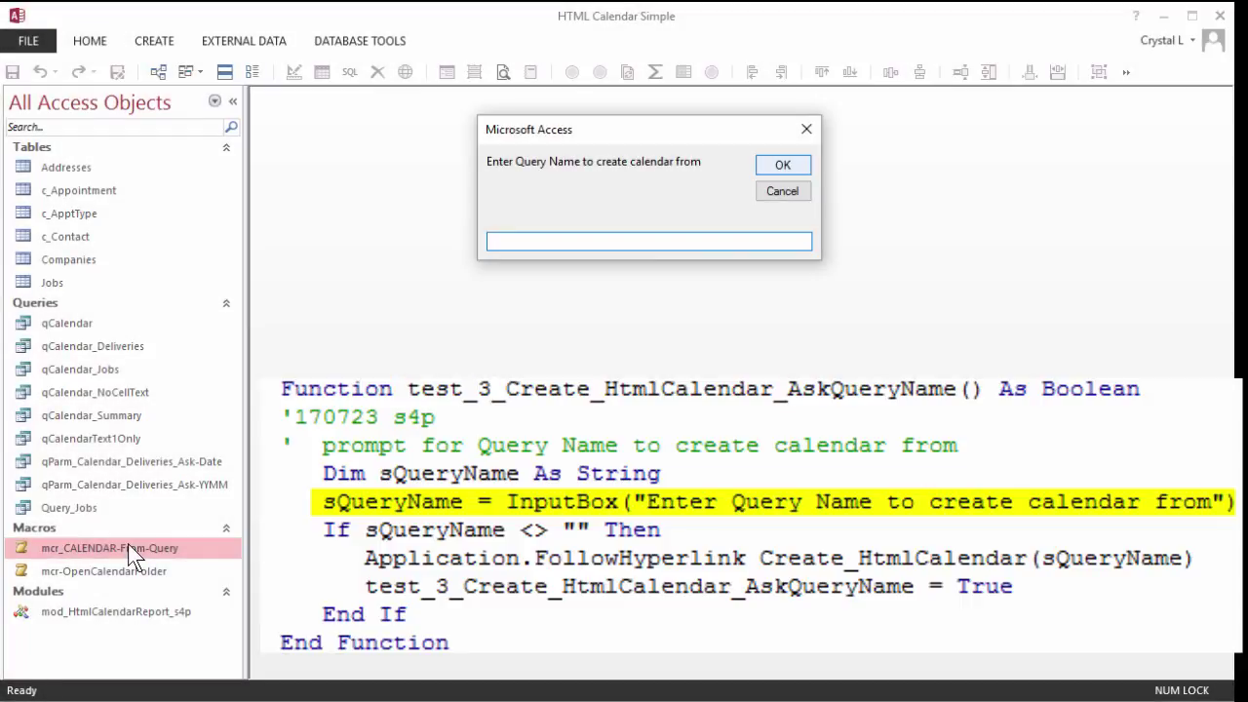
pyautogui.hotkey('ctrl', 'v')
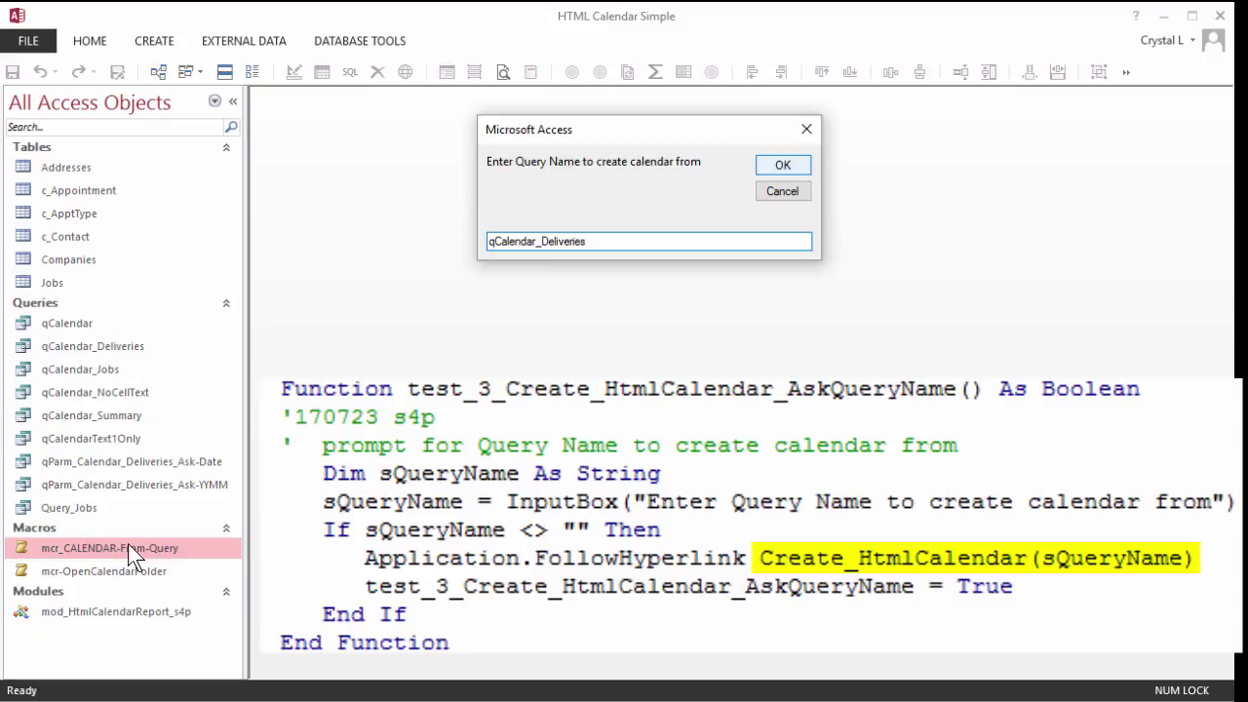
pyautogui.click(785, 168)
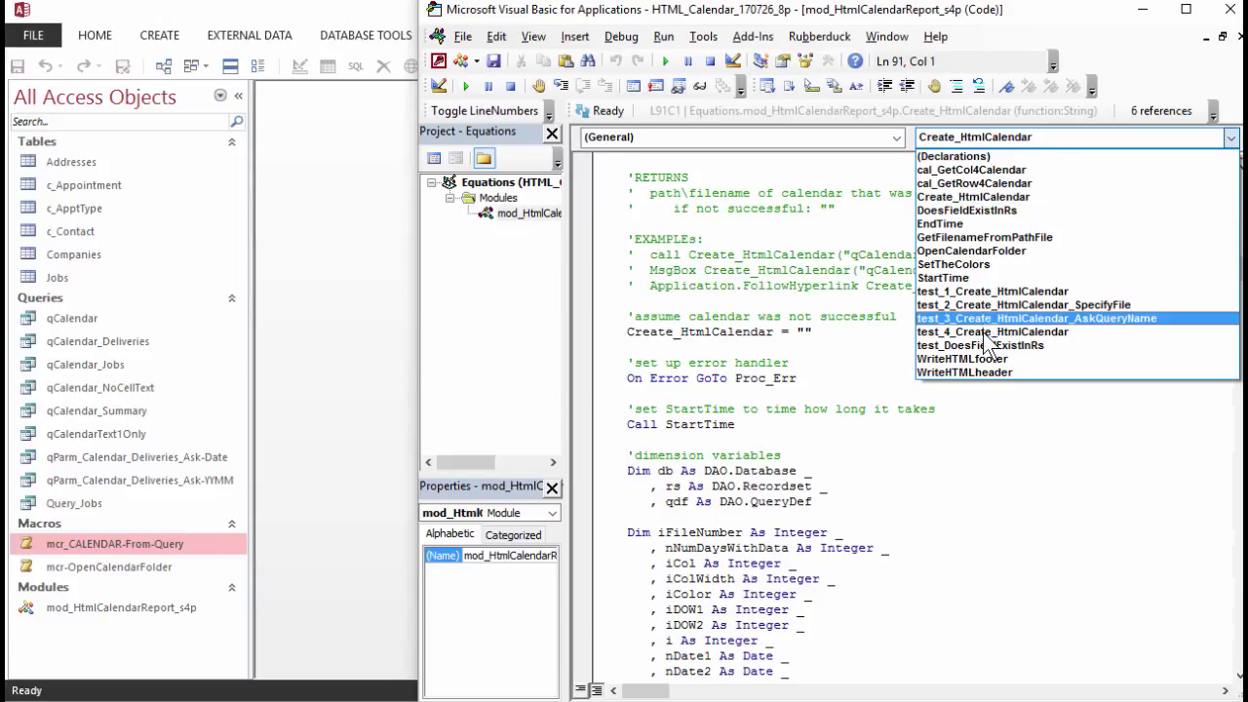
# Go to the test_4_Create_HtmlCalendar procedure in the VBA code and run it
pyautogui.click(992, 331)
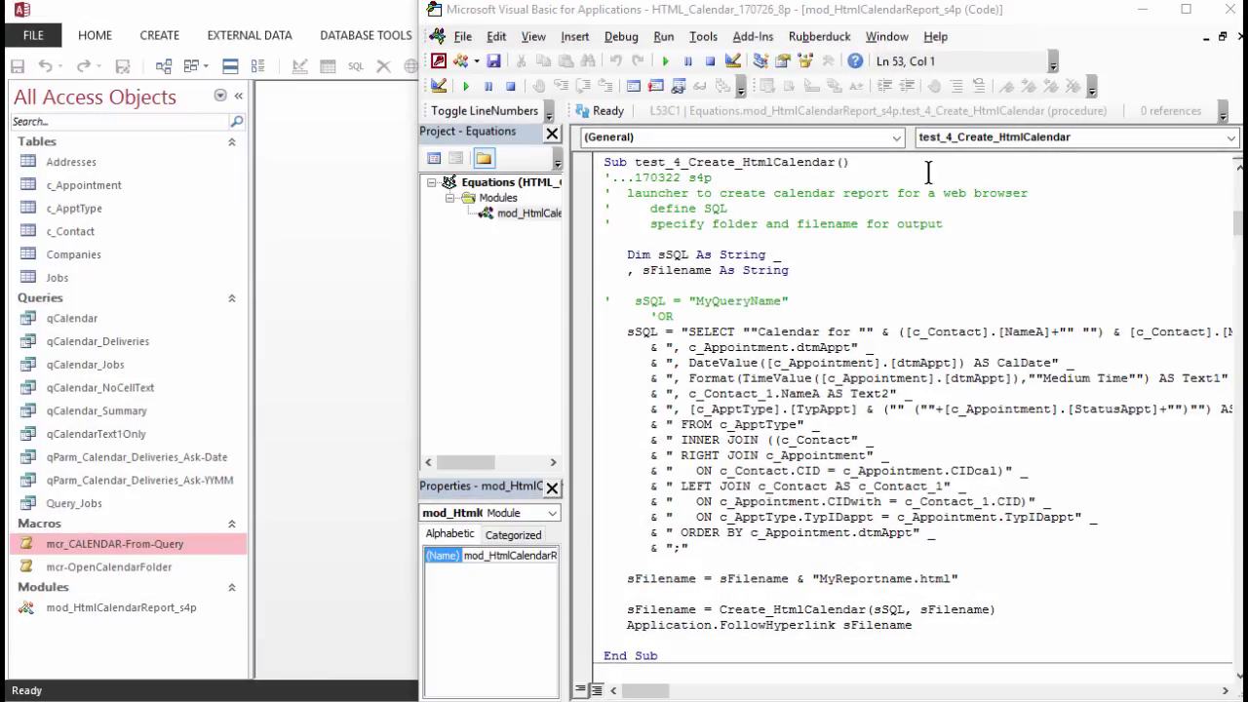
pyautogui.click(924, 174)
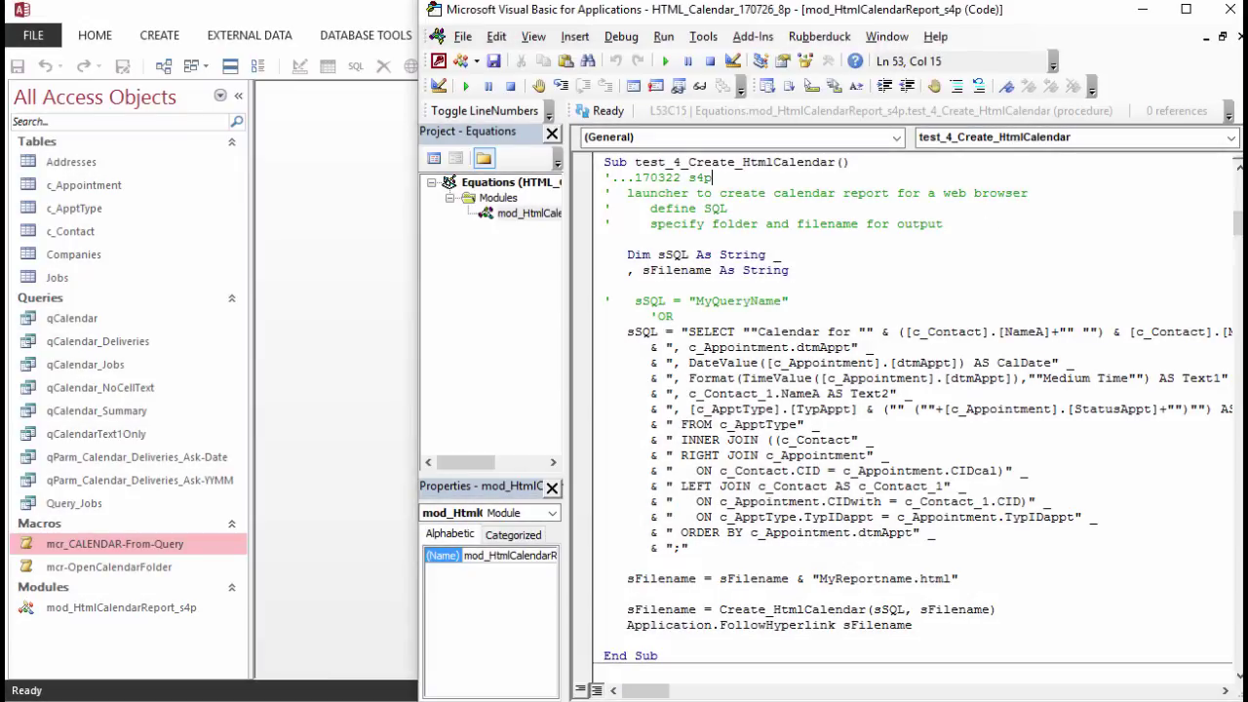
pyautogui.press('F5')
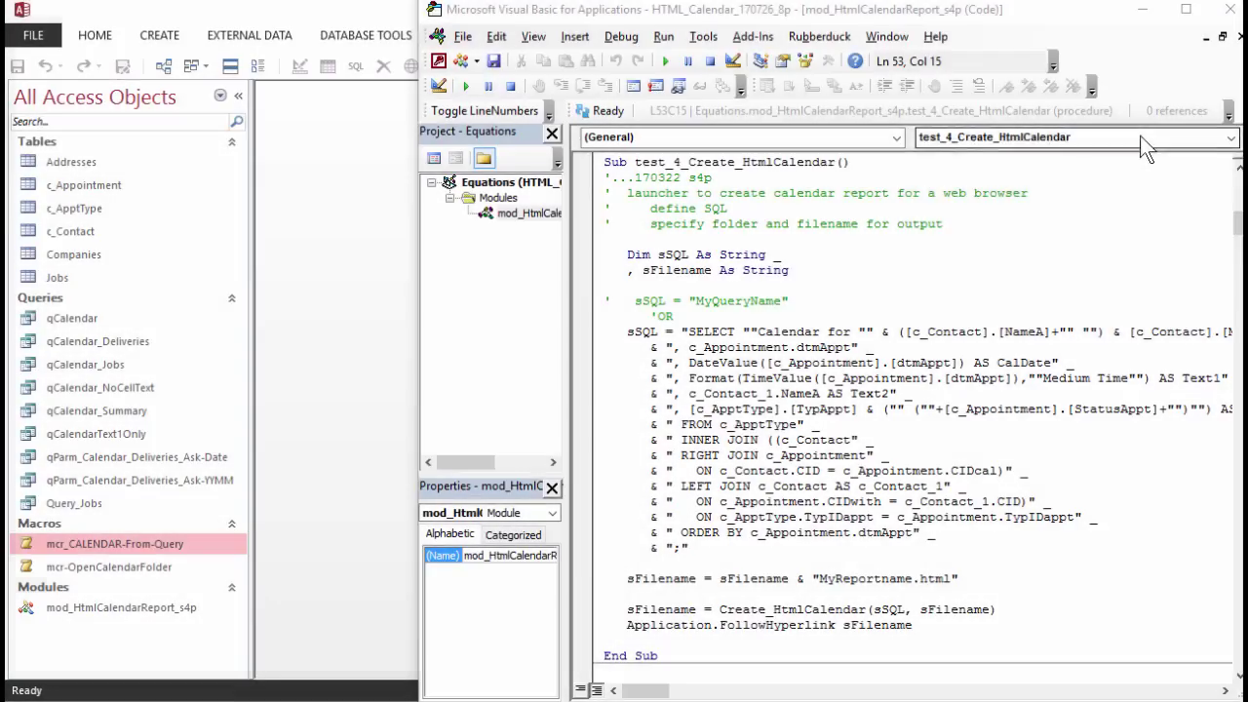
# Go to the test_2_Create_HtmlCalendar_SpecifyFile procedure and run it to create the Jobs calendar from qCalendar_Jobs
pyautogui.click(1141, 142)
pyautogui.click(995, 305)
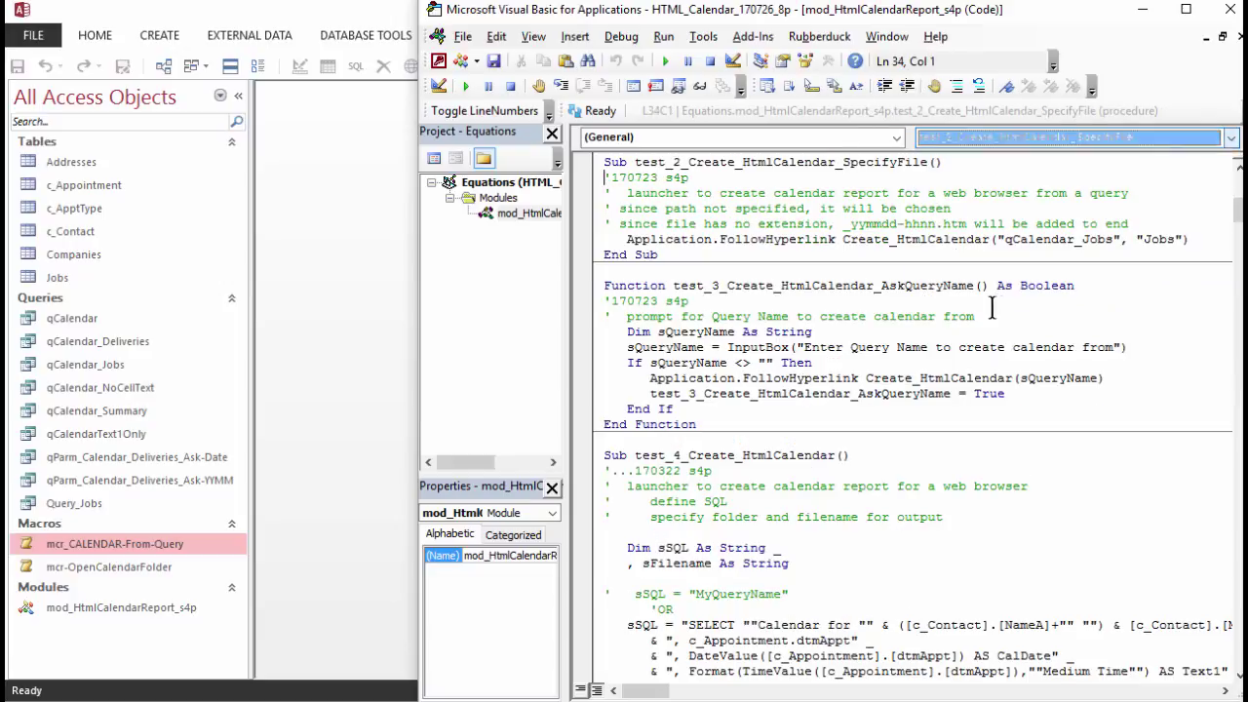
pyautogui.click(1204, 226)
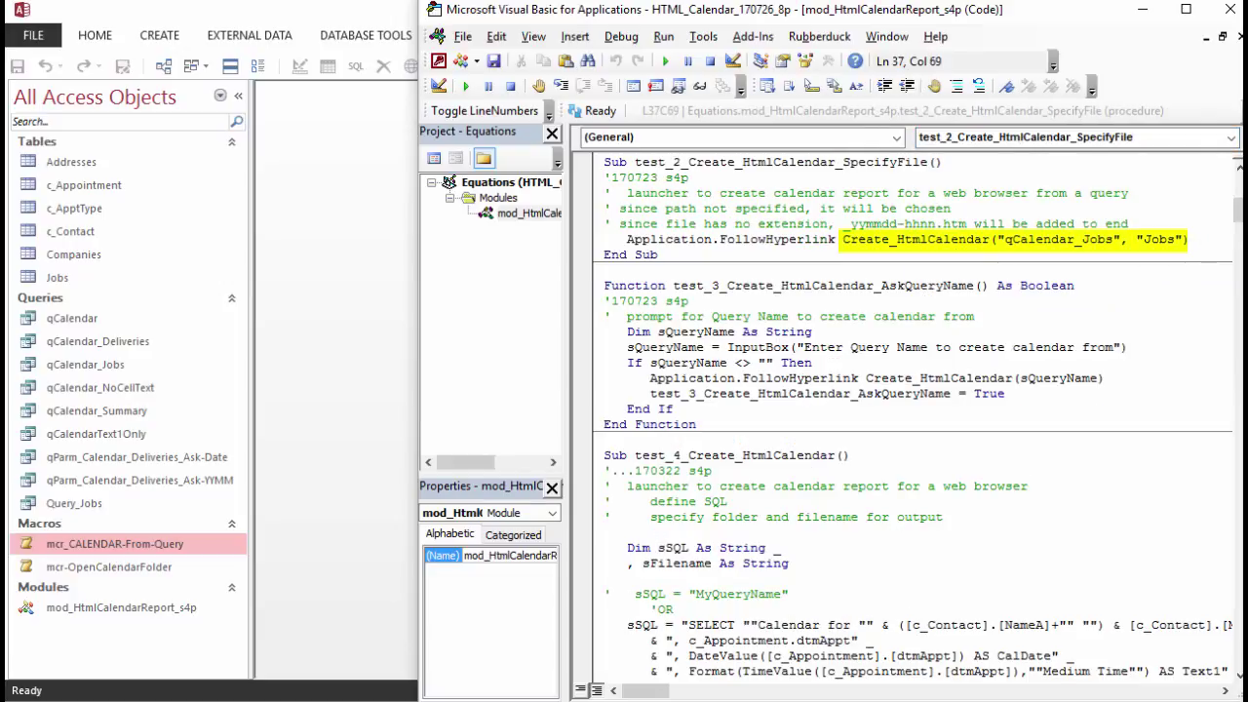
pyautogui.press('F8')
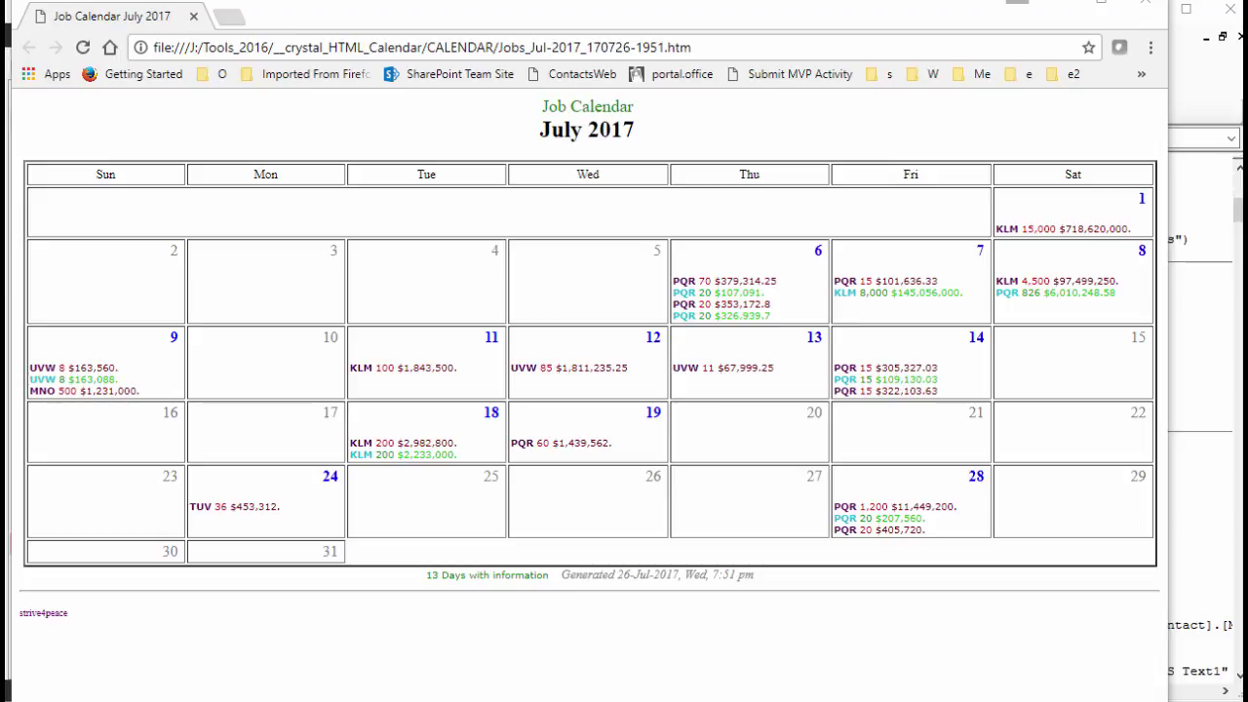
# Return to the VBA code and run test_1_Create_HtmlCalendar to create a calendar from qCalendarText1Only
pyautogui.hotkey('alt', 'Tab')
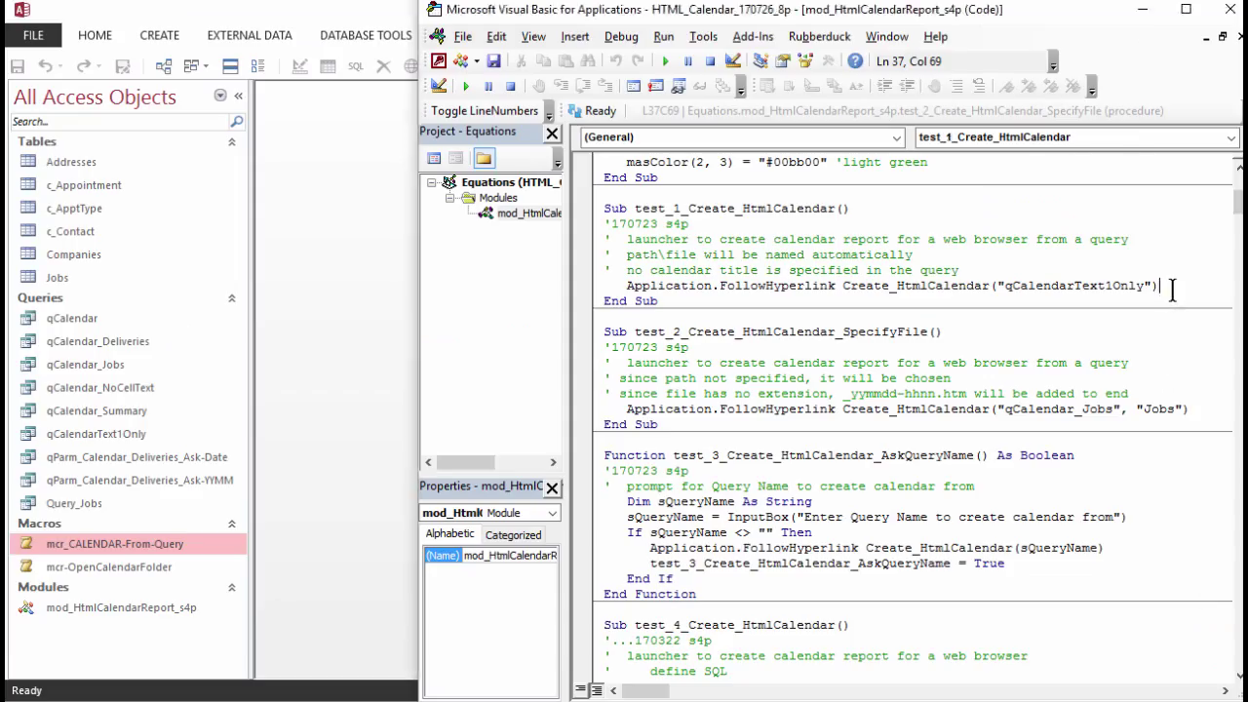
pyautogui.click(663, 39)
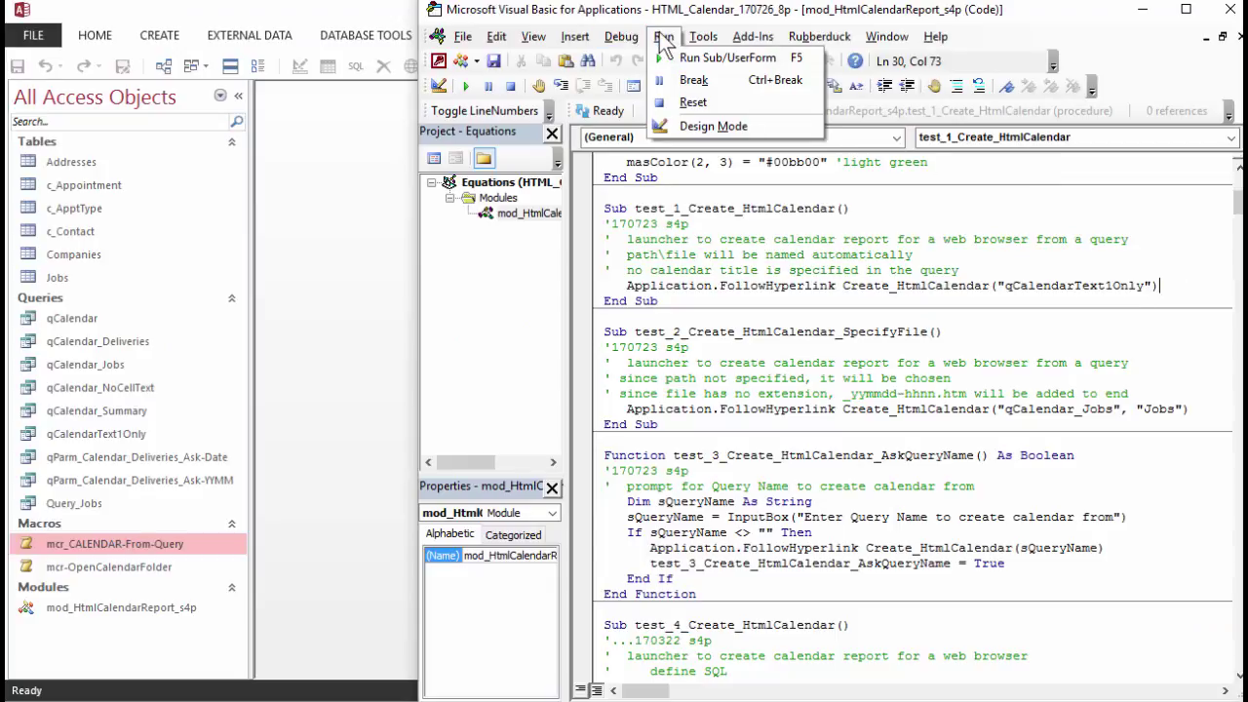
pyautogui.click(682, 59)
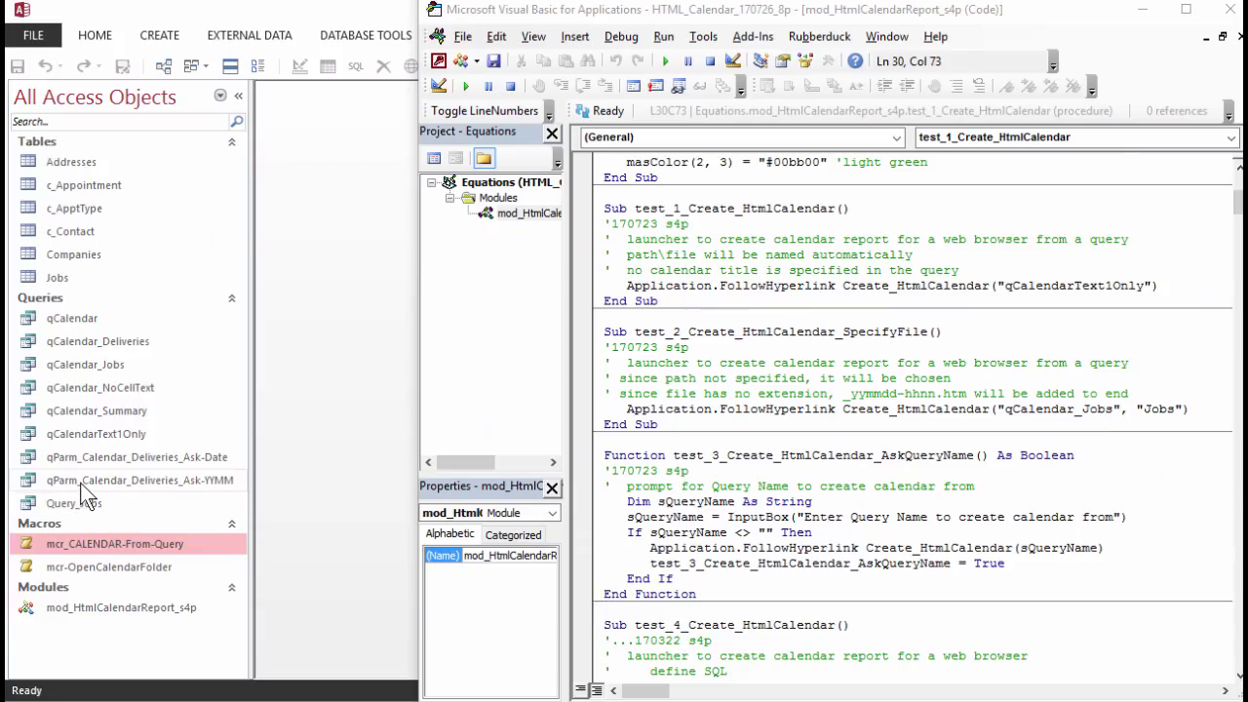
# Copy the name of the qParm_Calendar_Deliveries_Ask-YYMM query in Access without renaming it
pyautogui.click(86, 480)
pyautogui.rightClick(84, 481)
pyautogui.click(142, 569)
pyautogui.hotkey('ctrl', 'c')
pyautogui.press('Escape')
# Create a calendar from qParm_Calendar_Deliveries_Ask-YYMM with the mcr_CALENDAR-From-Query macro and YYMM parameter 1708, then return to Access
pyautogui.doubleClick(149, 543)
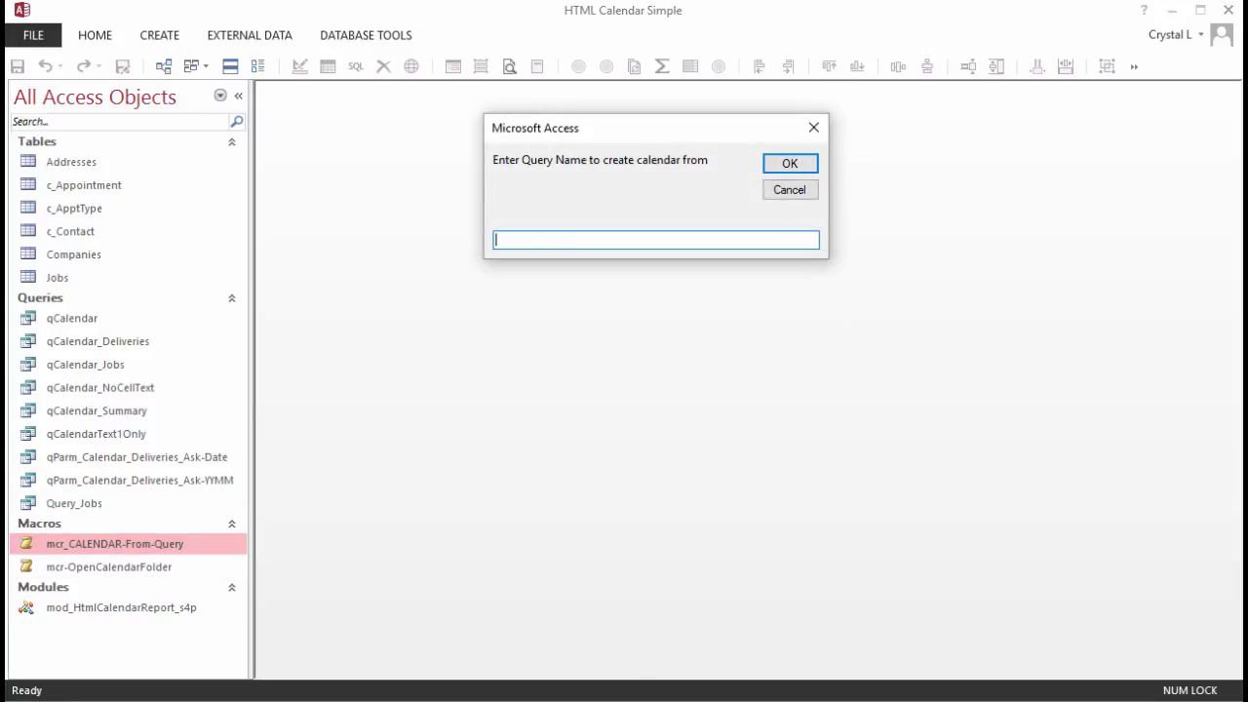
pyautogui.hotkey('ctrl', 'v')
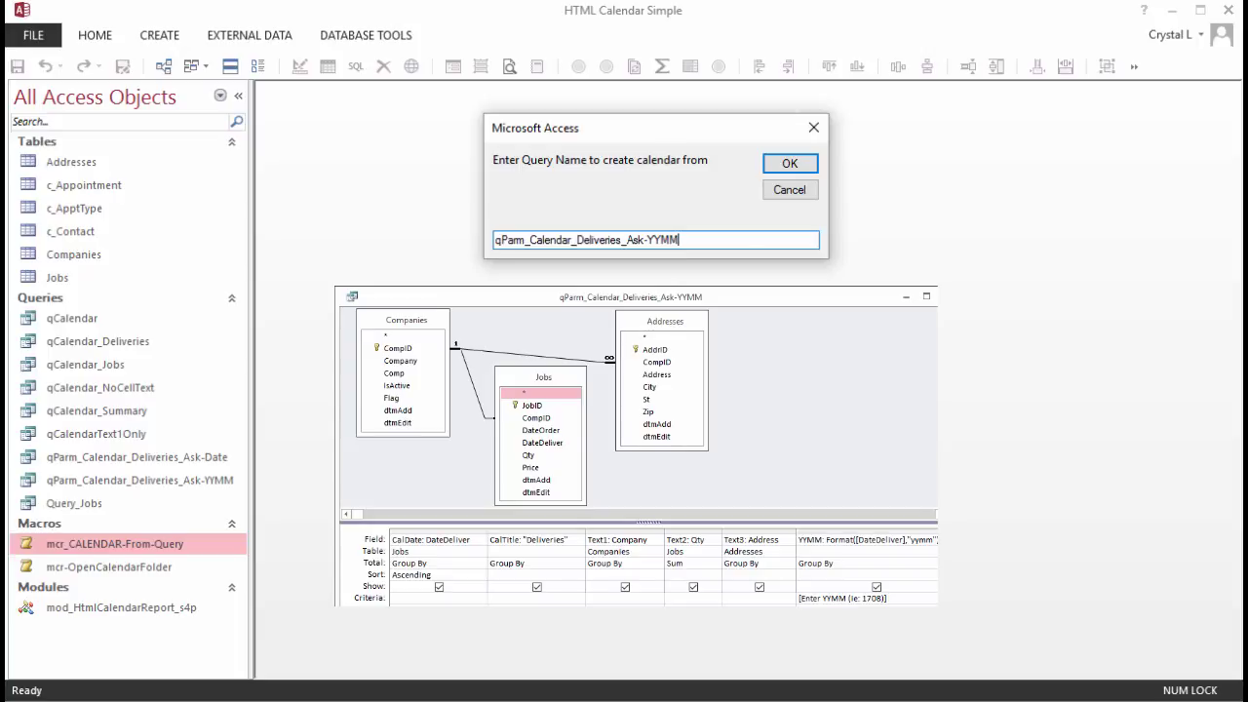
pyautogui.click(789, 163)
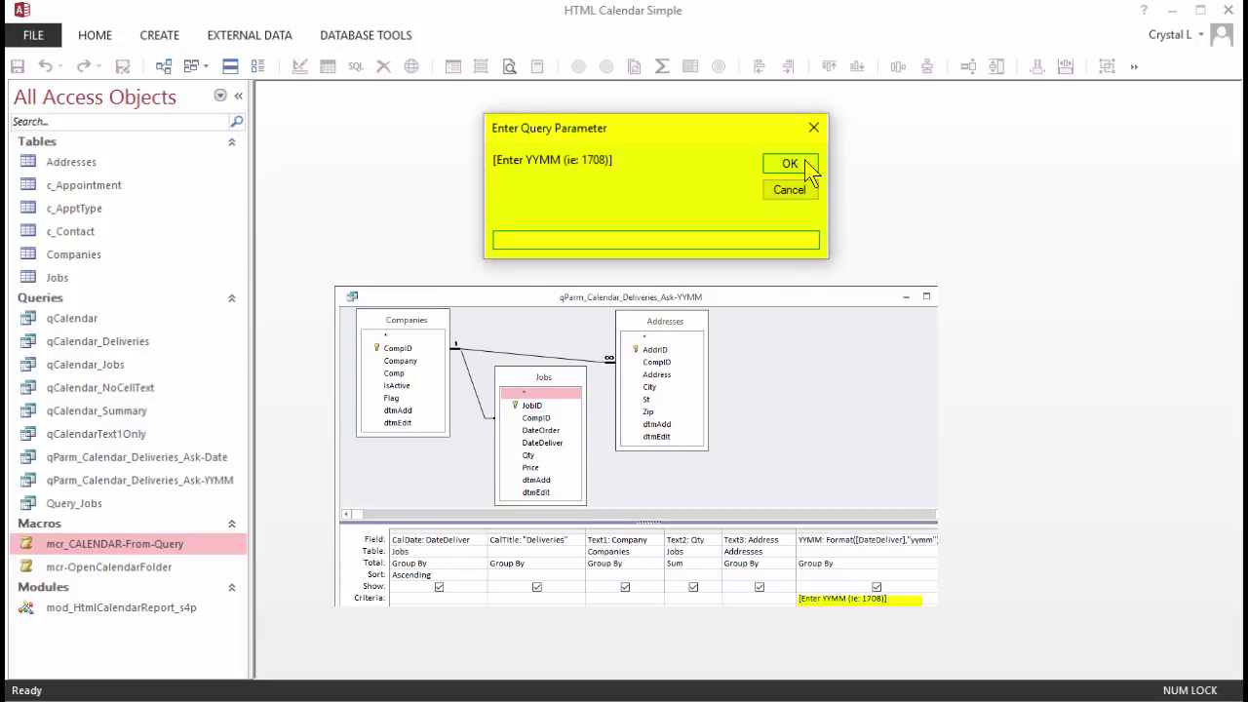
pyautogui.write('1708')
pyautogui.click(808, 168)
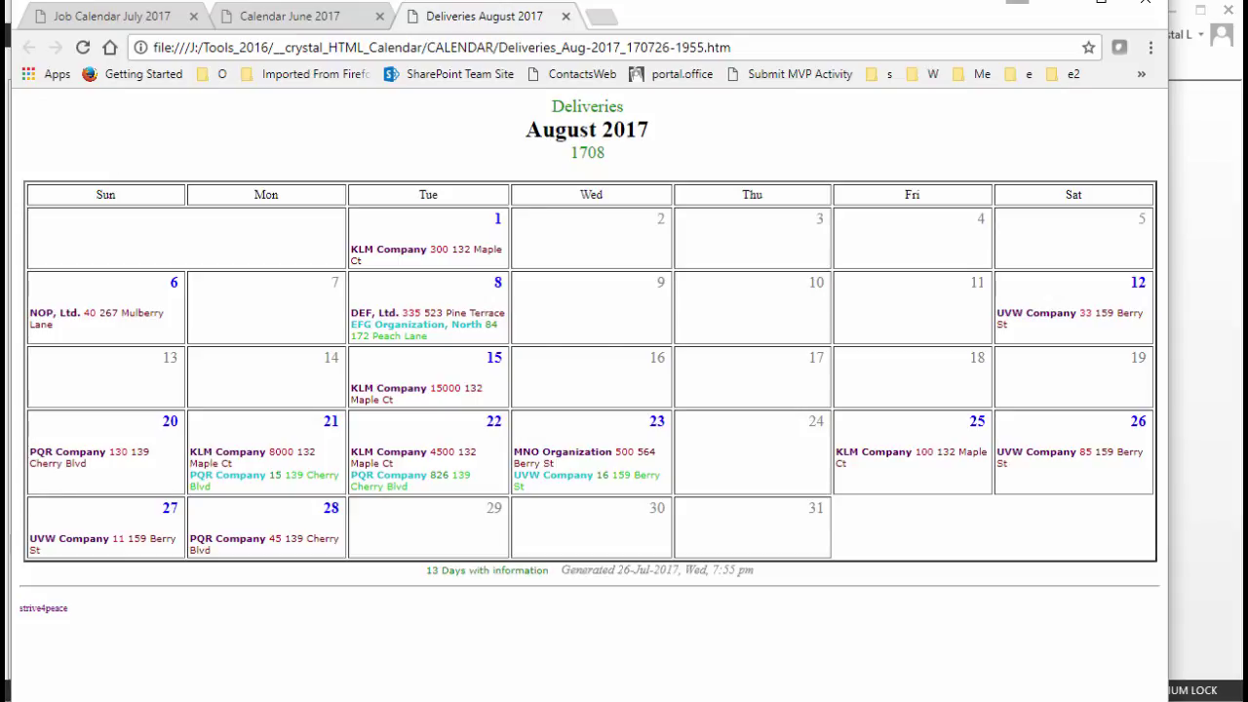
pyautogui.hotkey('alt', 'F4')
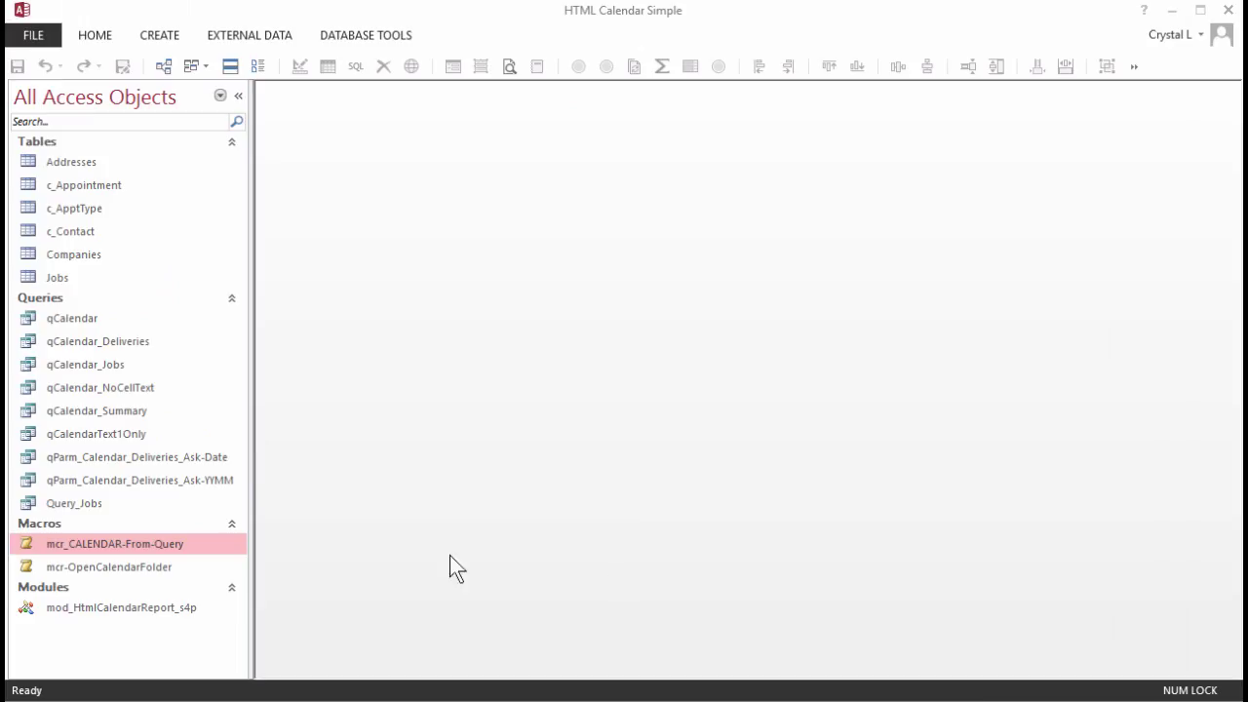
# Copy the name of the qParm_Calendar_Deliveries_Ask-Date query without renaming it
pyautogui.rightClick(178, 457)
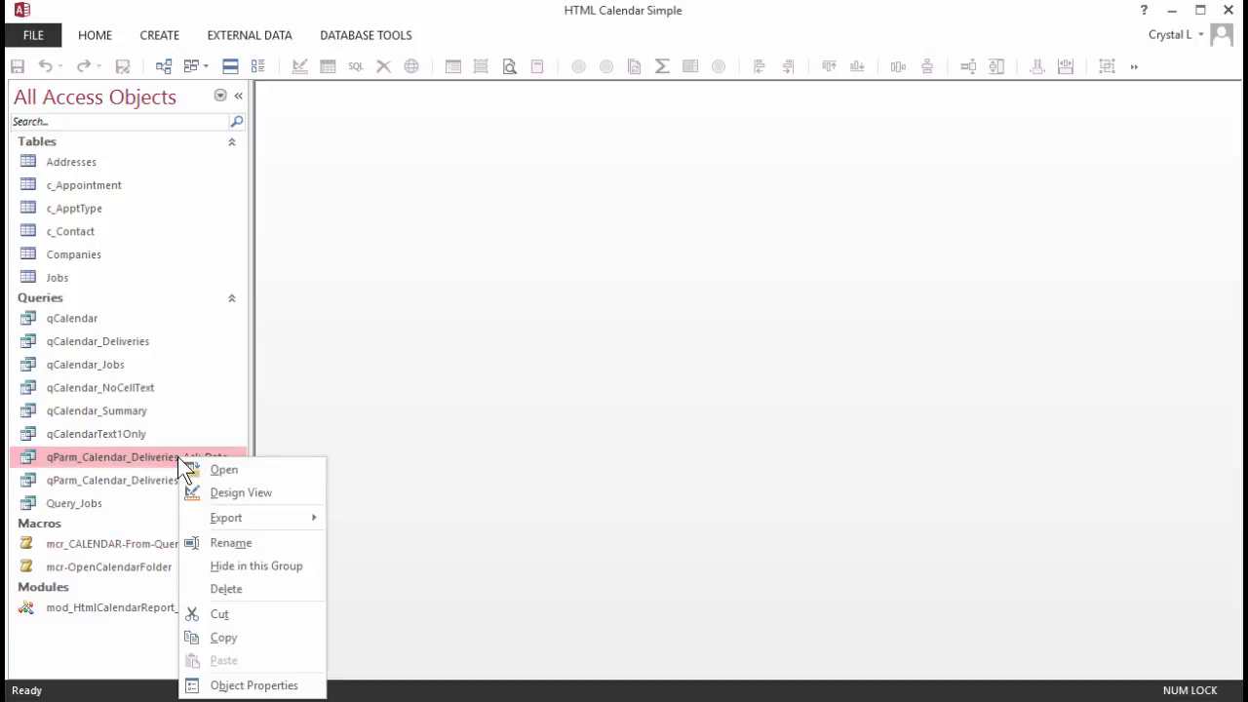
pyautogui.click(243, 546)
pyautogui.hotkey('ctrl', 'c')
pyautogui.press('Escape')
# Create a calendar from qParm_Calendar_Deliveries_Ask-Date with the mcr_CALENDAR-From-Query macro, using 8/10/17 as the beginning date
pyautogui.click(159, 541)
pyautogui.doubleClick(158, 540)
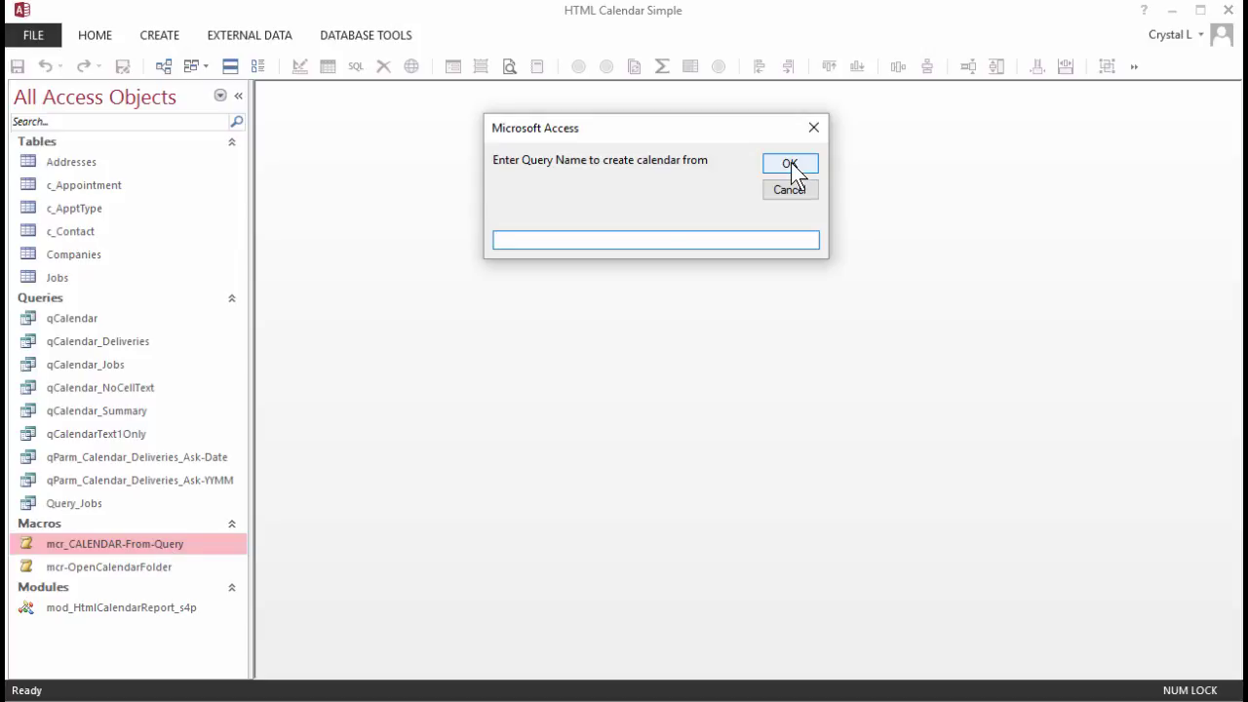
pyautogui.hotkey('ctrl', 'v')
pyautogui.click(791, 165)
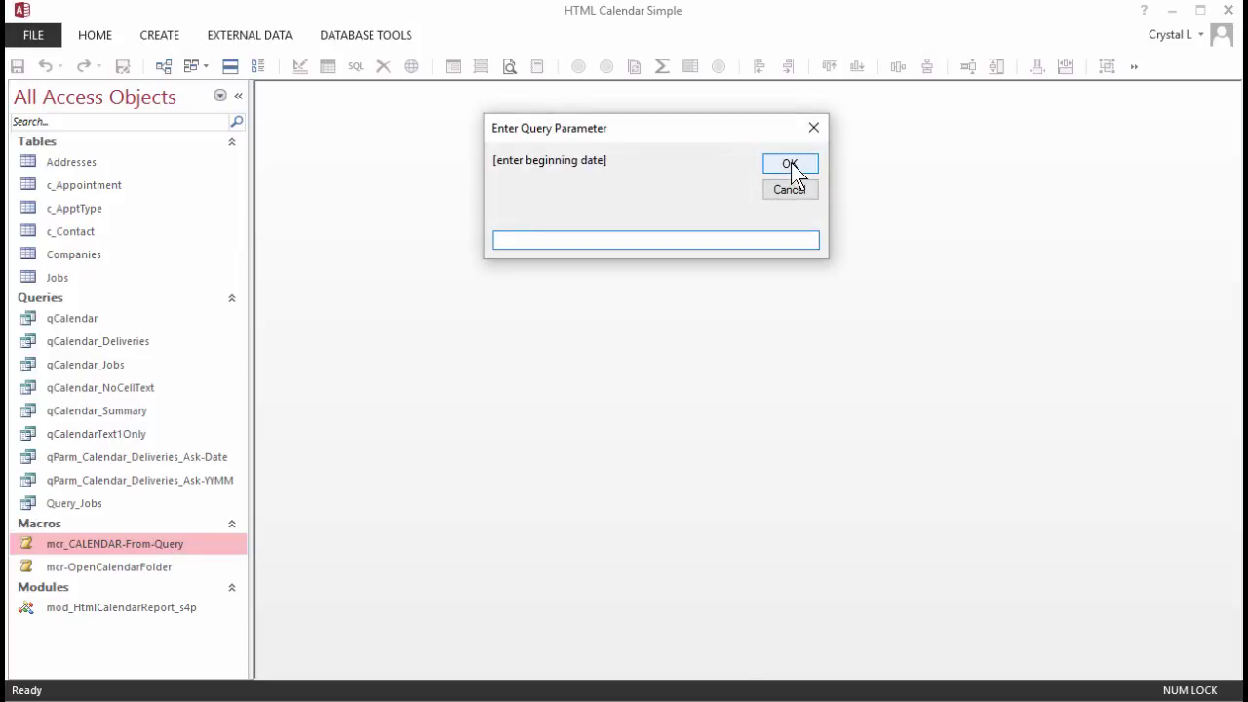
pyautogui.write('8/10/17')
pyautogui.click(791, 164)
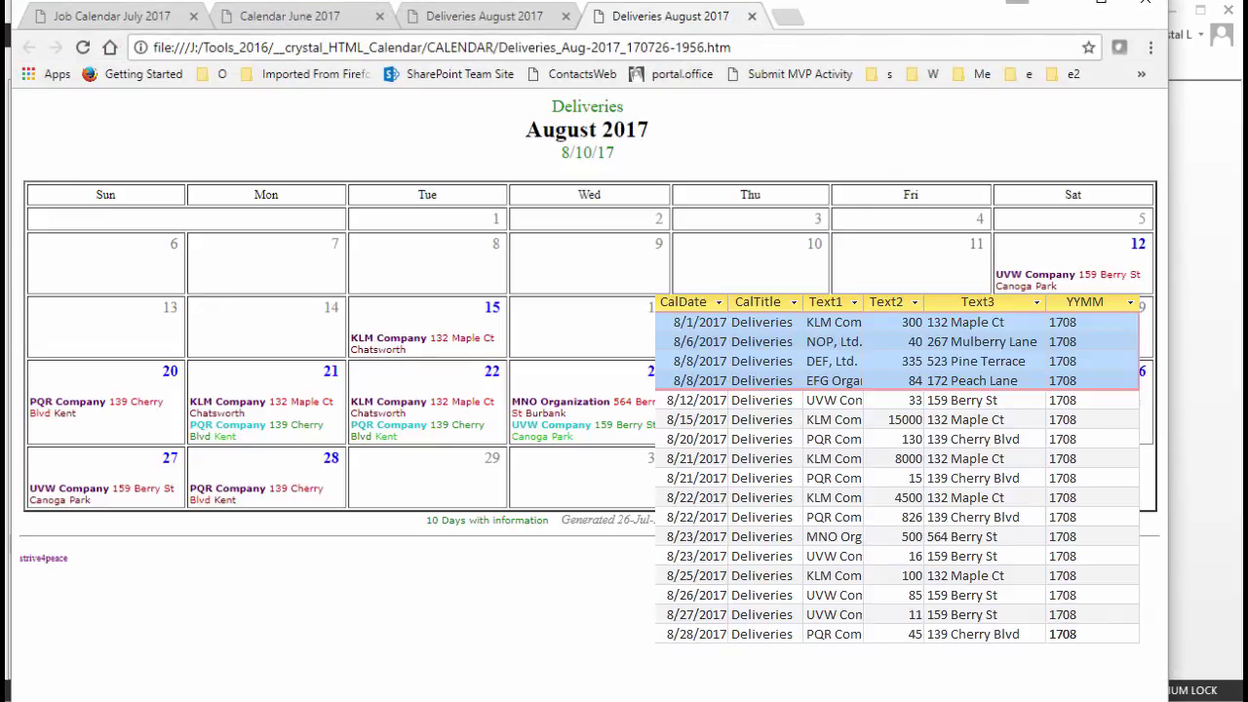
# Compare the Deliveries August 2017 calendars for parameters 1708 and 8/10/17, and switch back to Access
pyautogui.click(507, 9)
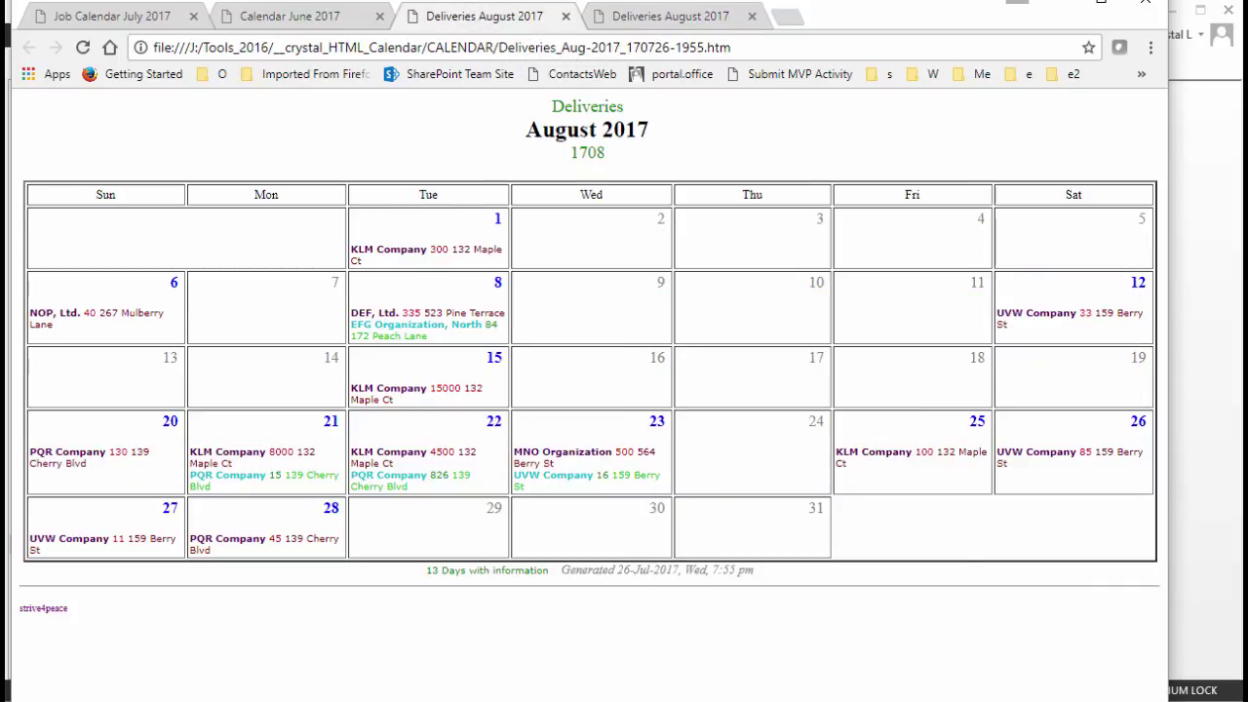
pyautogui.click(726, 16)
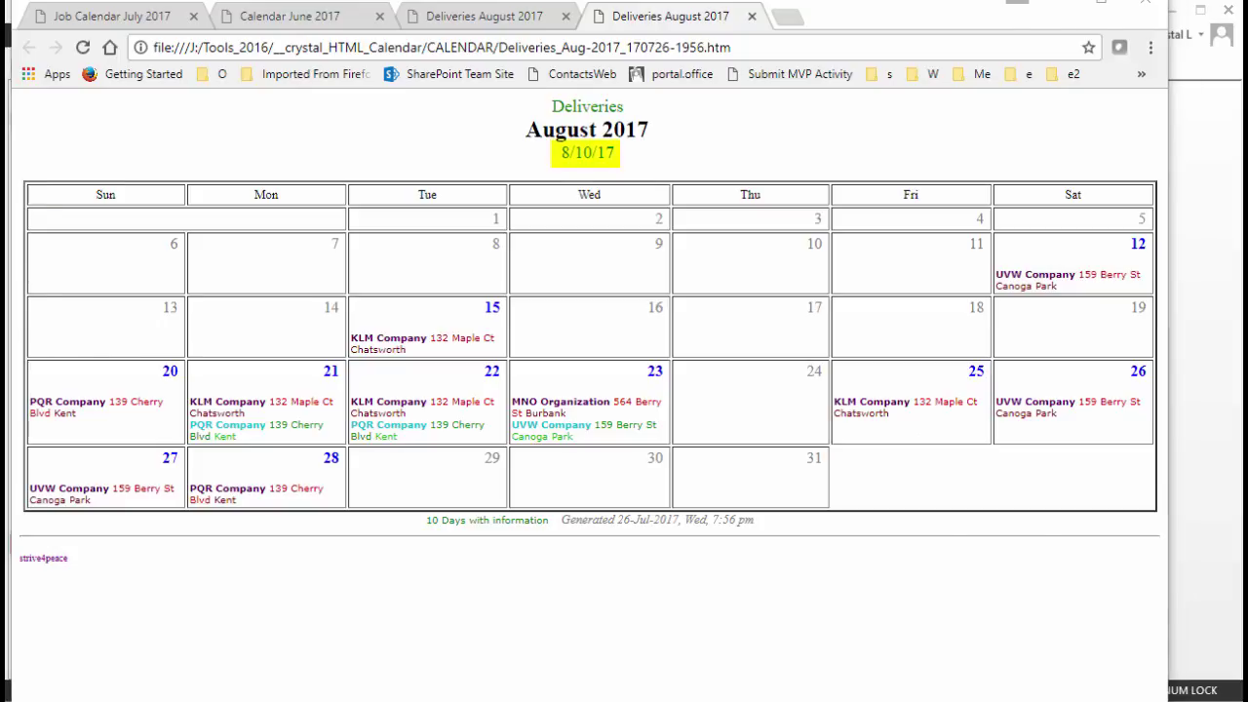
pyautogui.hotkey('alt', 'Tab')
# Copy the name of the qCalendar_Summary query and create a calendar from it with the mcr_CALENDAR-From-Query macro
pyautogui.rightClick(82, 412)
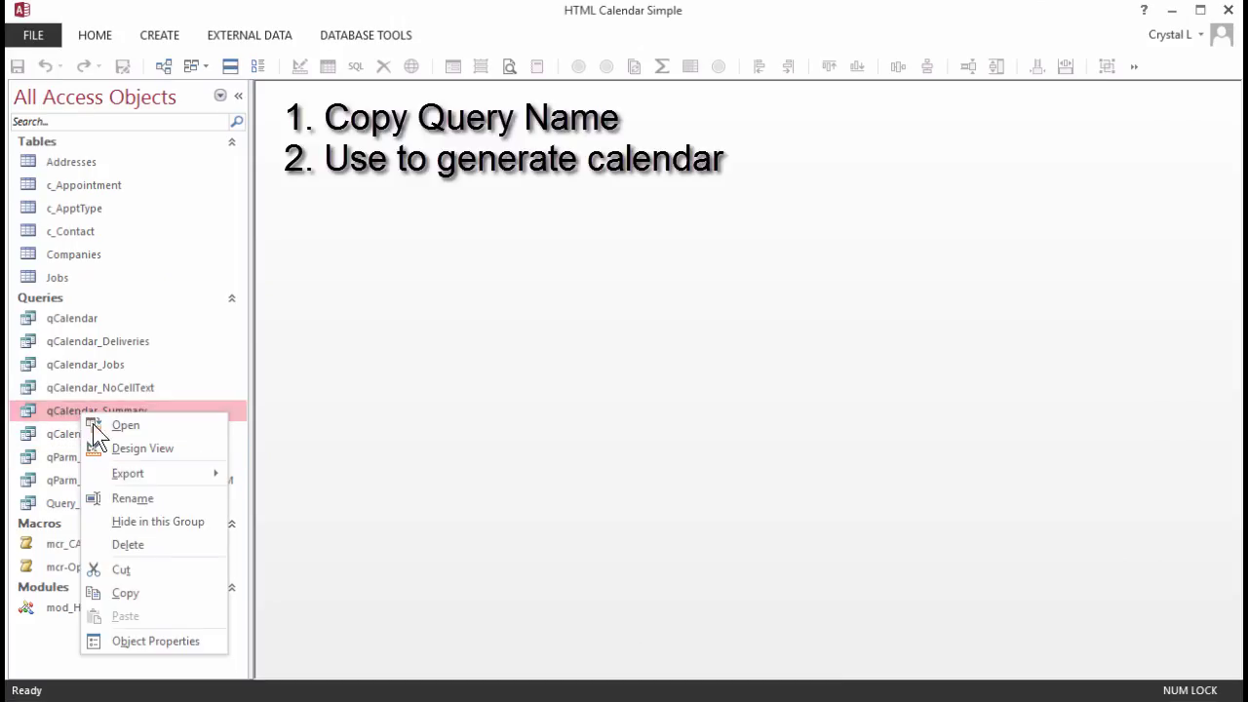
pyautogui.click(143, 500)
pyautogui.hotkey('ctrl', 'c')
pyautogui.press('Escape')
pyautogui.doubleClick(115, 546)
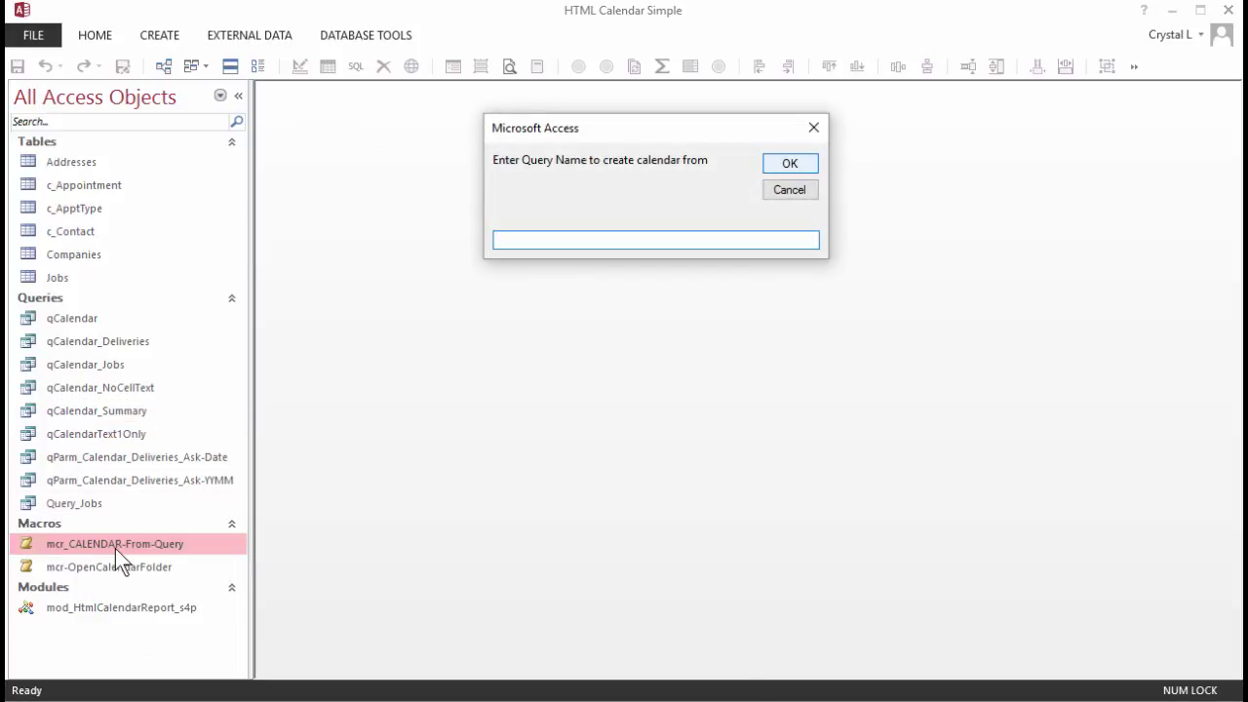
pyautogui.hotkey('ctrl', 'v')
pyautogui.press('Return')
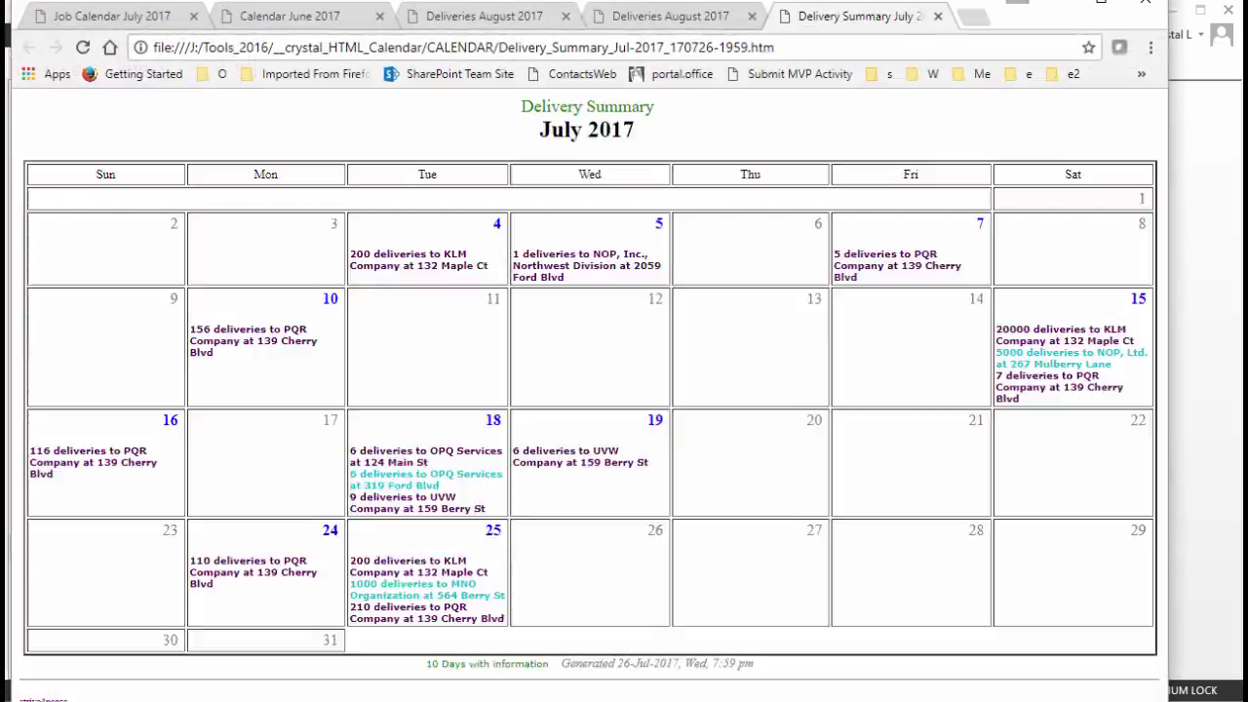